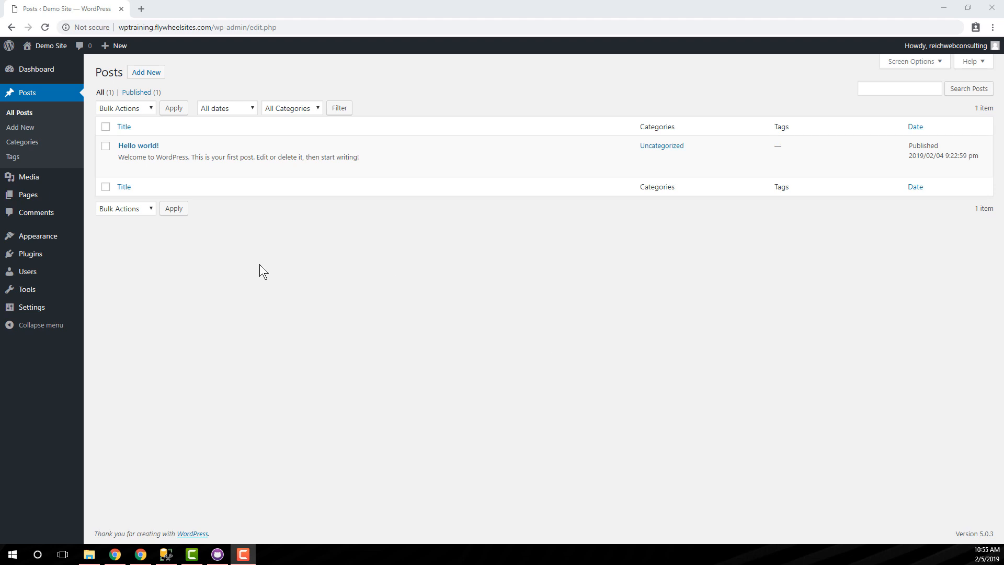
- Create a new post, dismiss the welcome tip and title the post "Our Post Title"
left_click(141, 76)
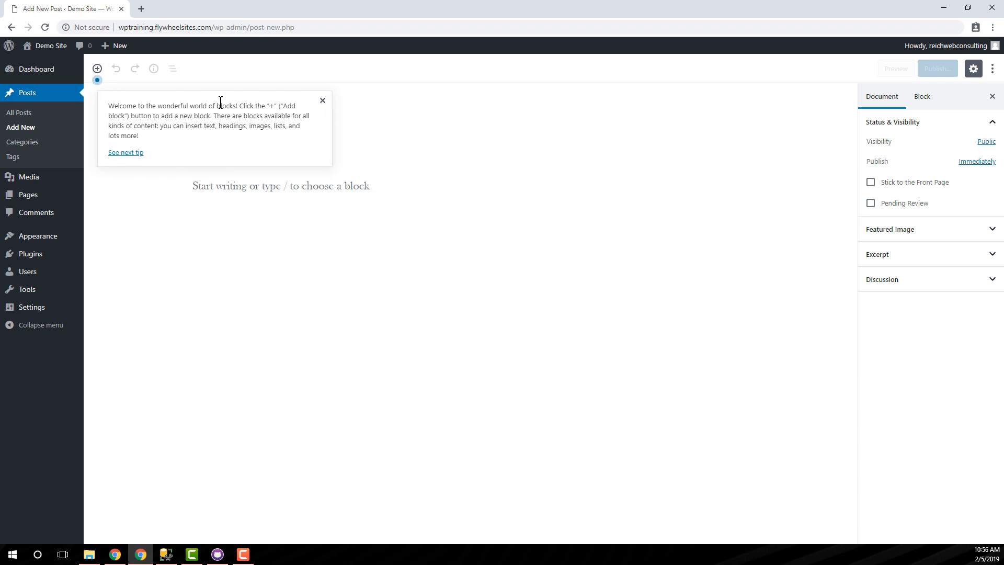
left_click(323, 101)
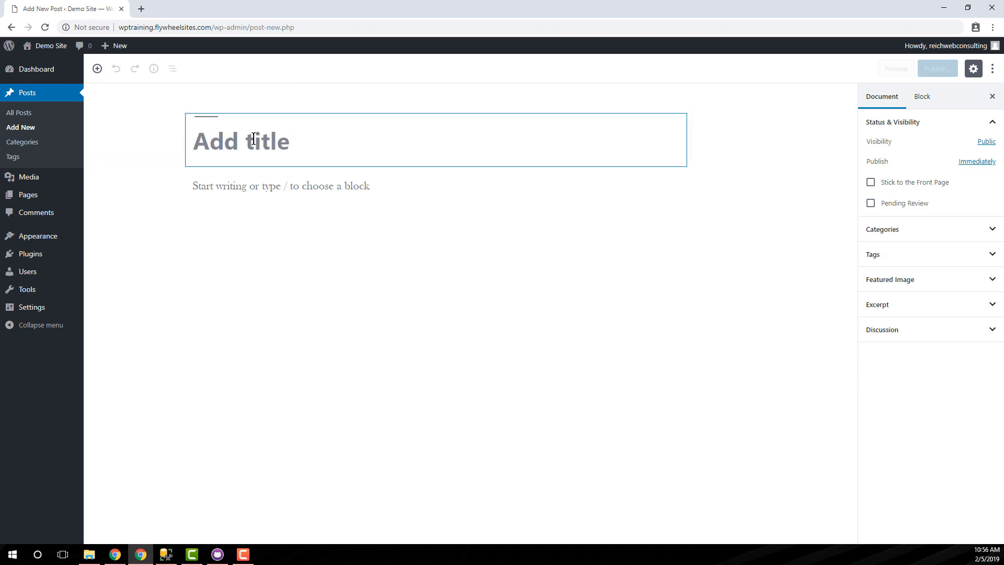
type("Our Post Title")
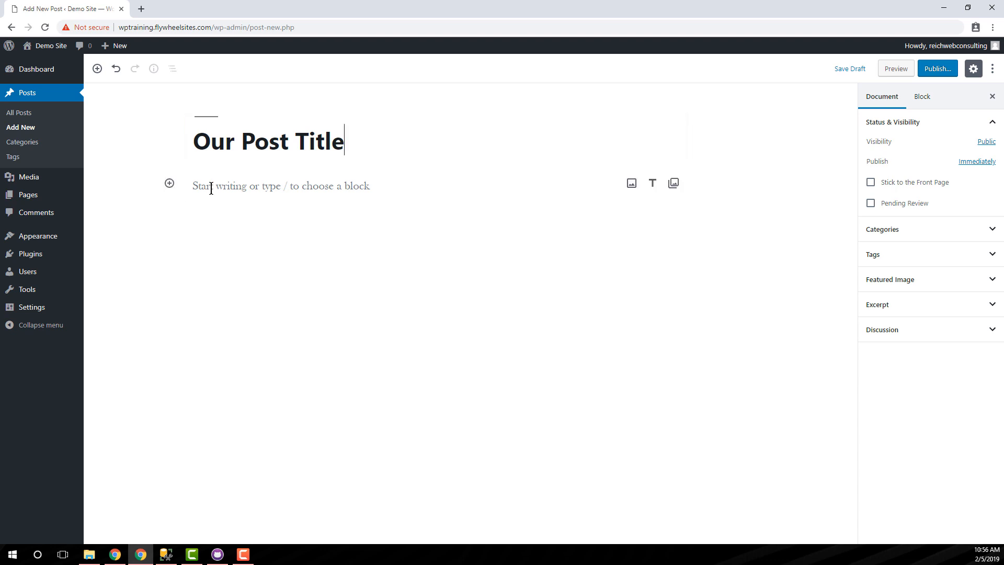
- Check which block types the slash command offers in the empty body block, and clear the slash
left_click(264, 186)
type("/")
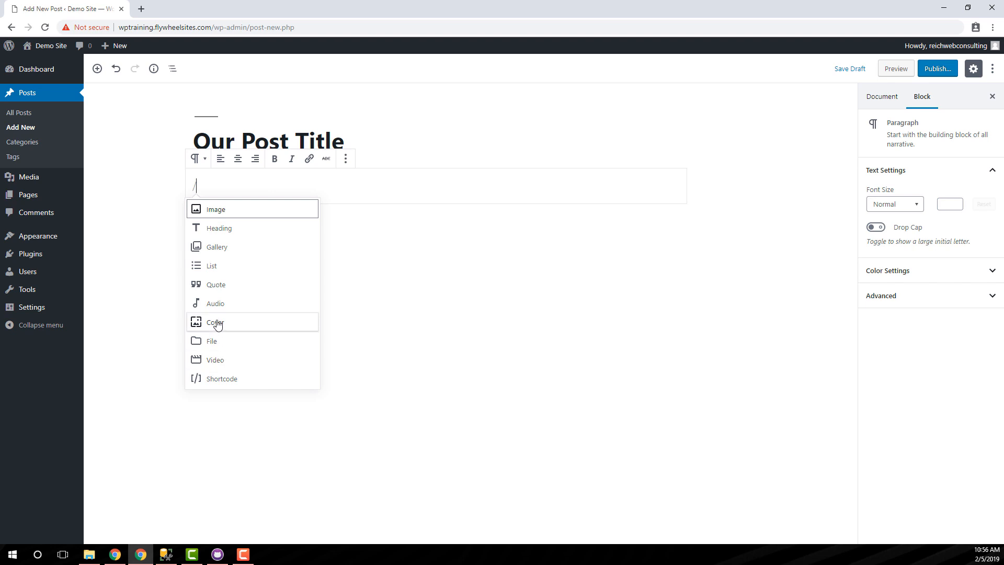
left_click(338, 209)
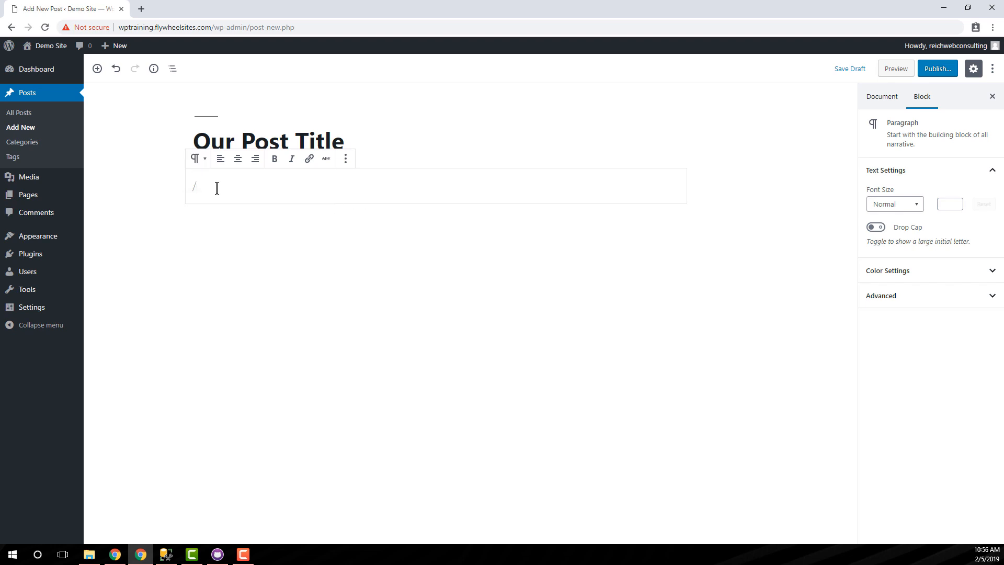
key("BackSpace")
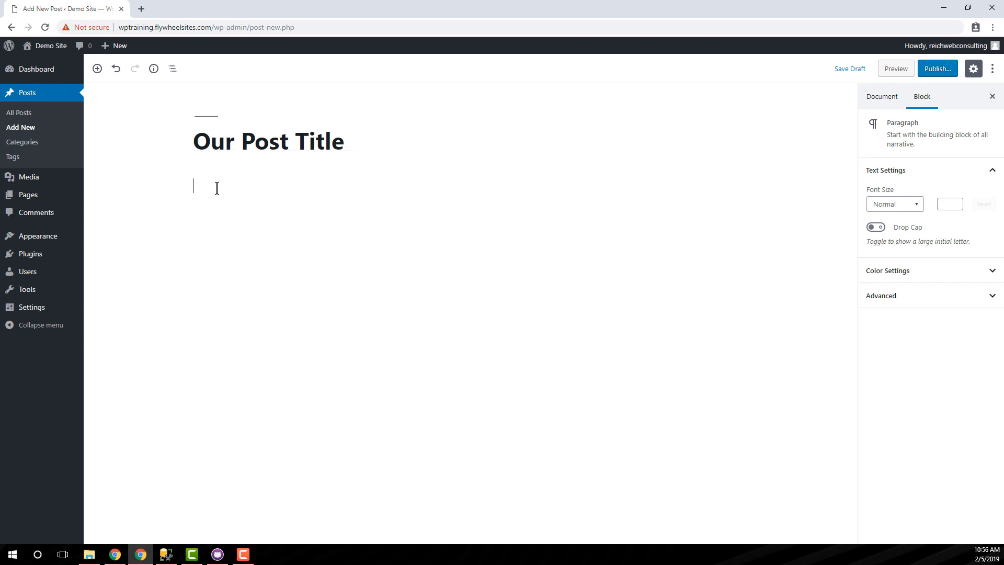
- Write two body paragraphs reading "fdsjfdsjkfdsfds" and "fdsfjkdsjkfdsafds"
type("fdsjfdsjkfdsfds")
key("Return")
type("fdsfjkdsjkf")
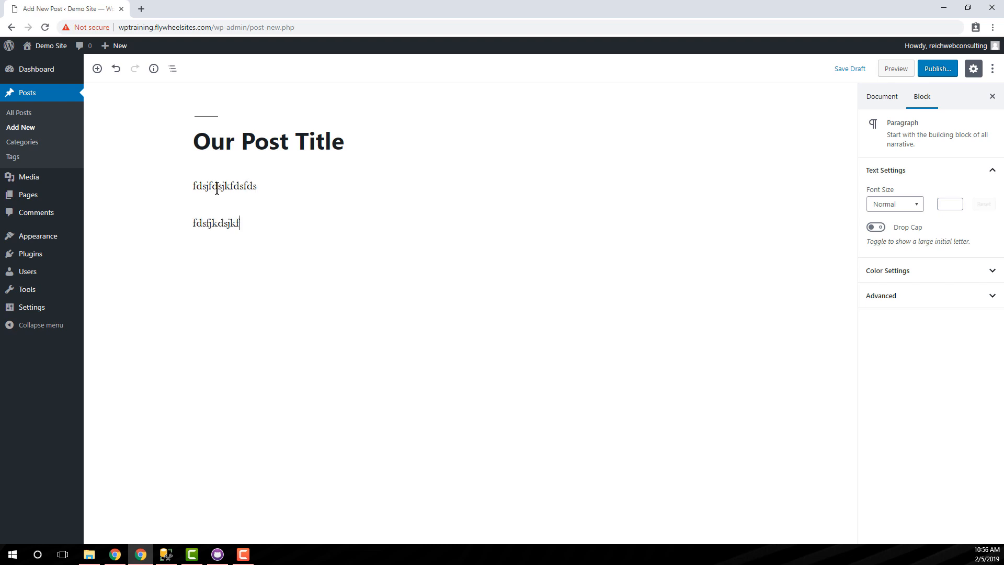
type("dsafds")
- Examine the formatting controls and additional block options available for the second paragraph
double_click(242, 223)
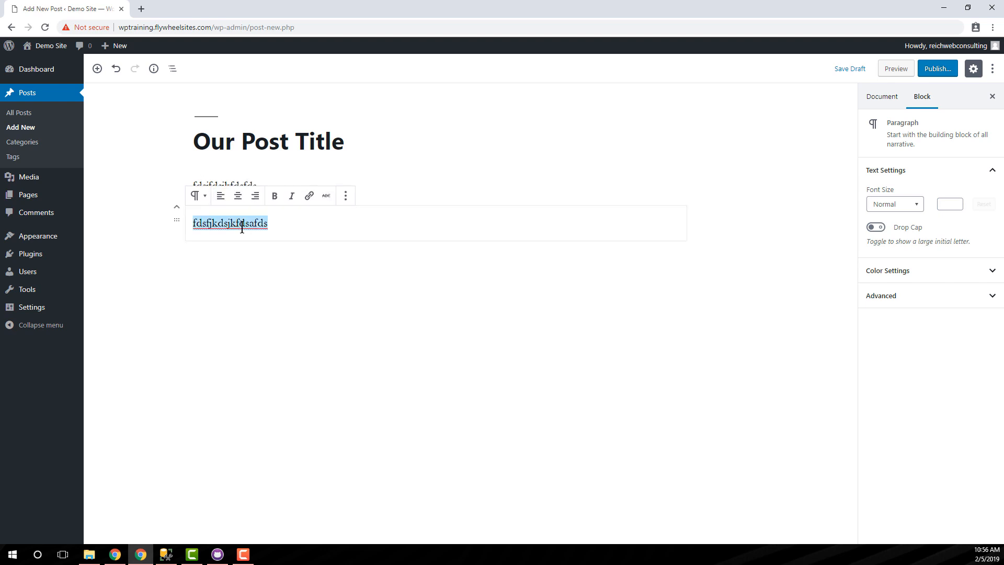
left_click(345, 196)
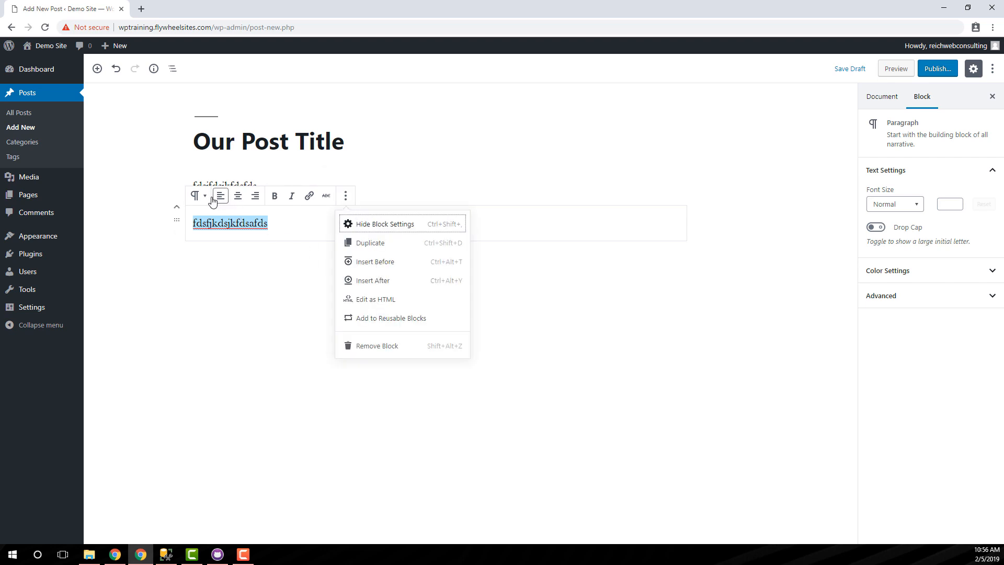
left_click(409, 174)
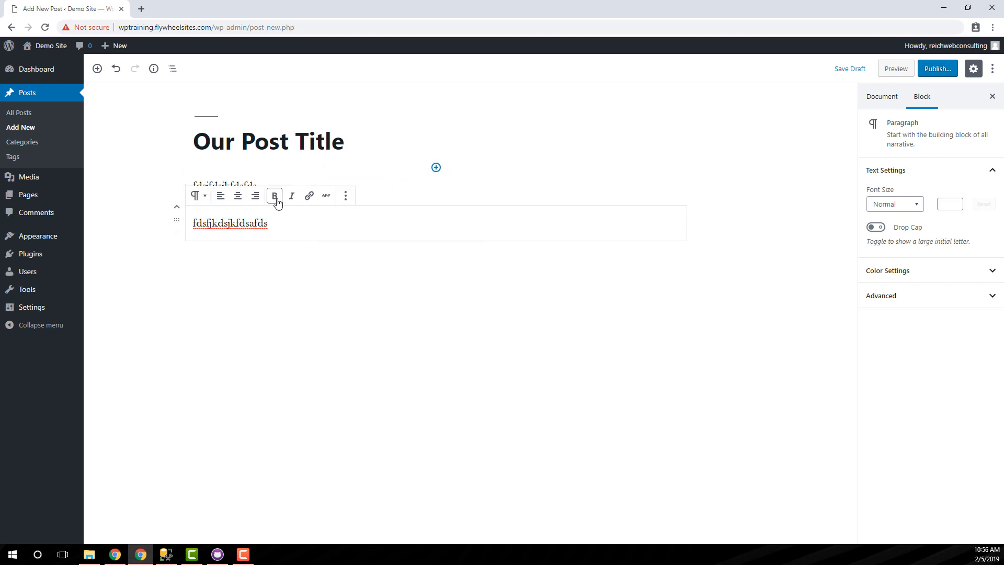
left_click(376, 219)
left_click(426, 130)
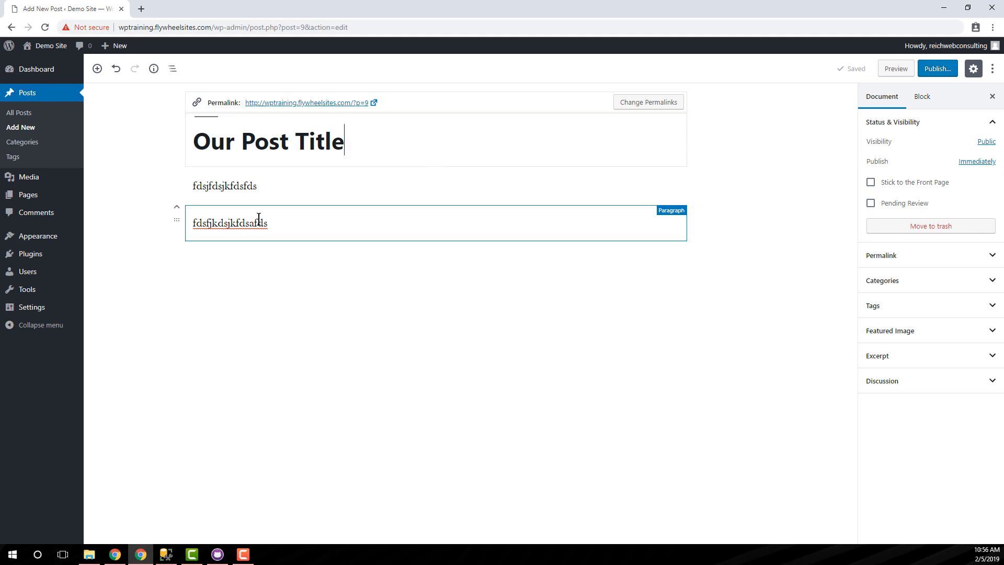
- Examine the block types and categories offered by the block library and the slash command in a new empty paragraph
left_click(96, 70)
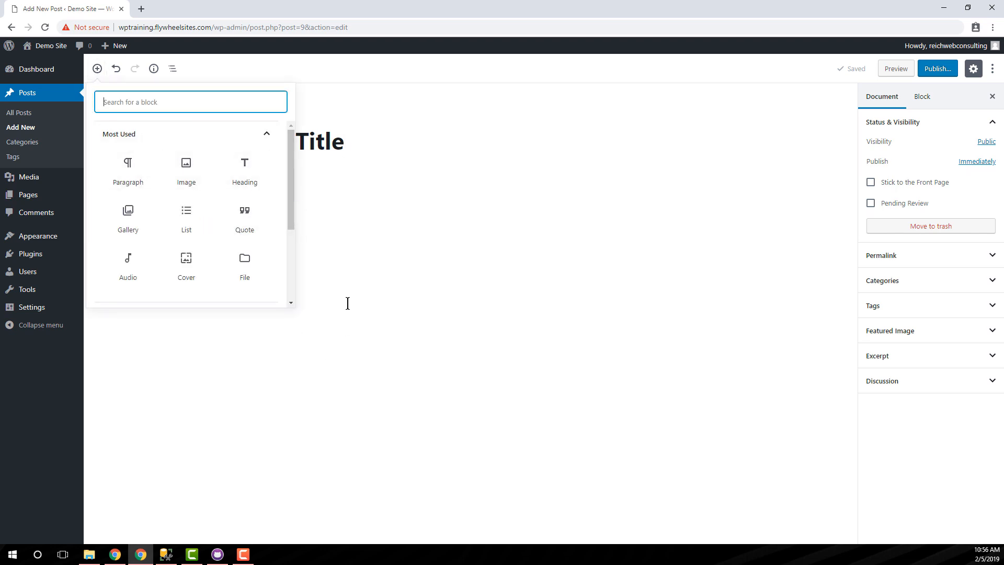
left_click(343, 274)
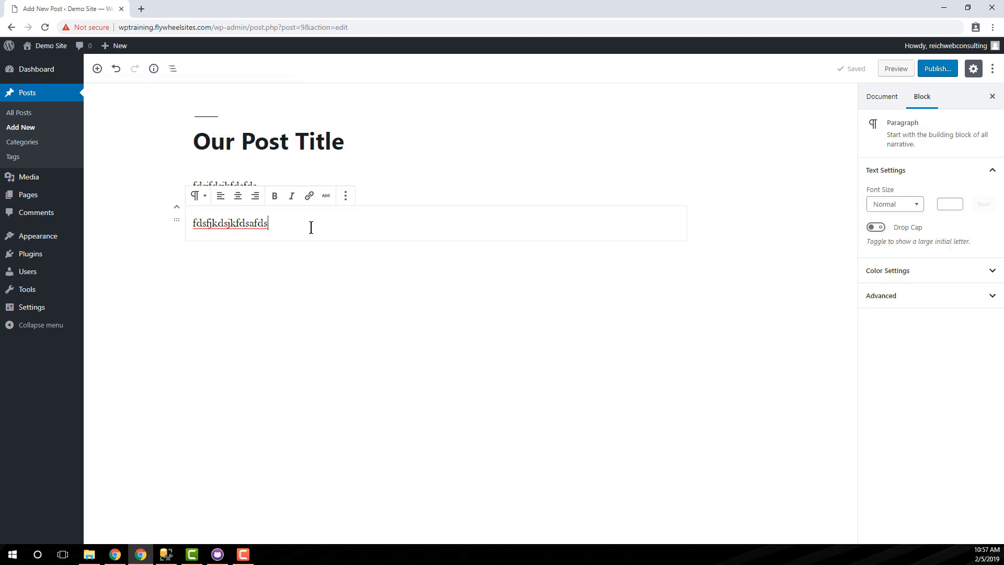
key("Return")
type("/")
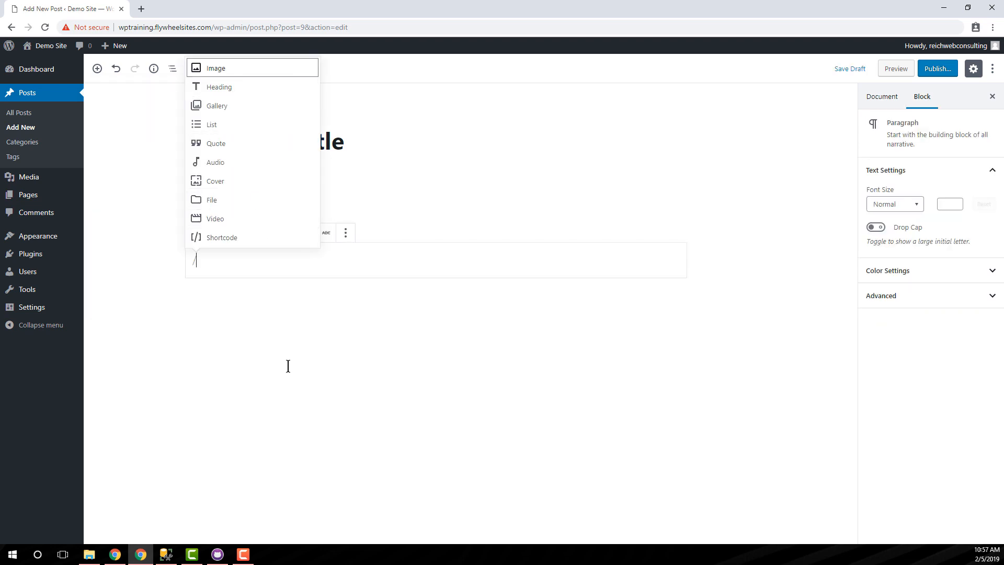
key("BackSpace")
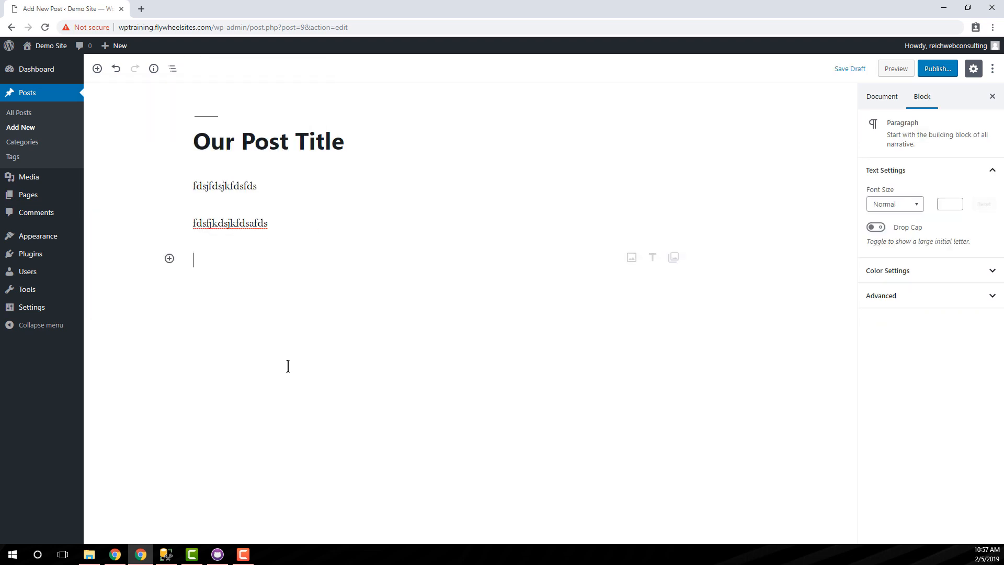
left_click(98, 68)
left_click_drag(289, 175, 299, 269)
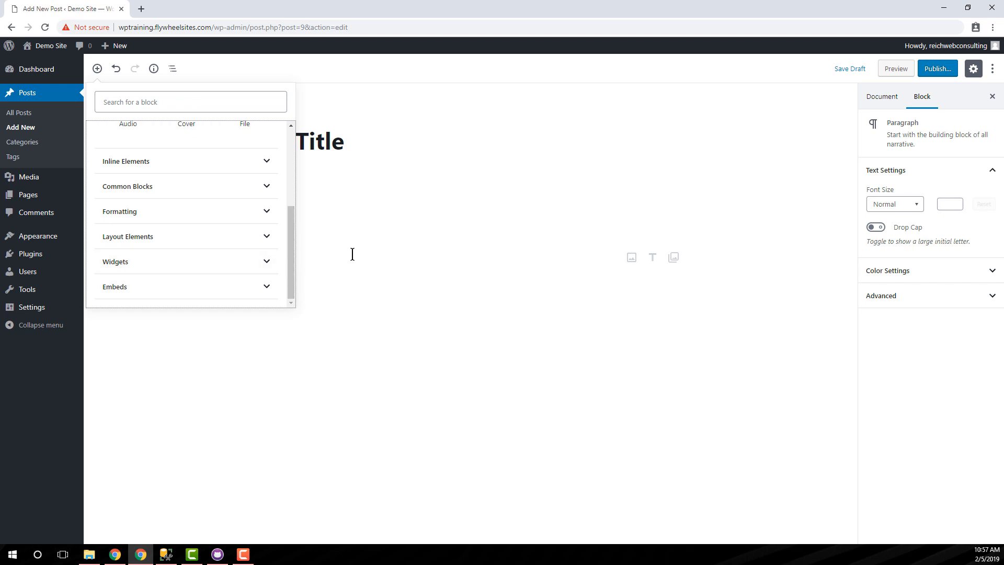
left_click(382, 255)
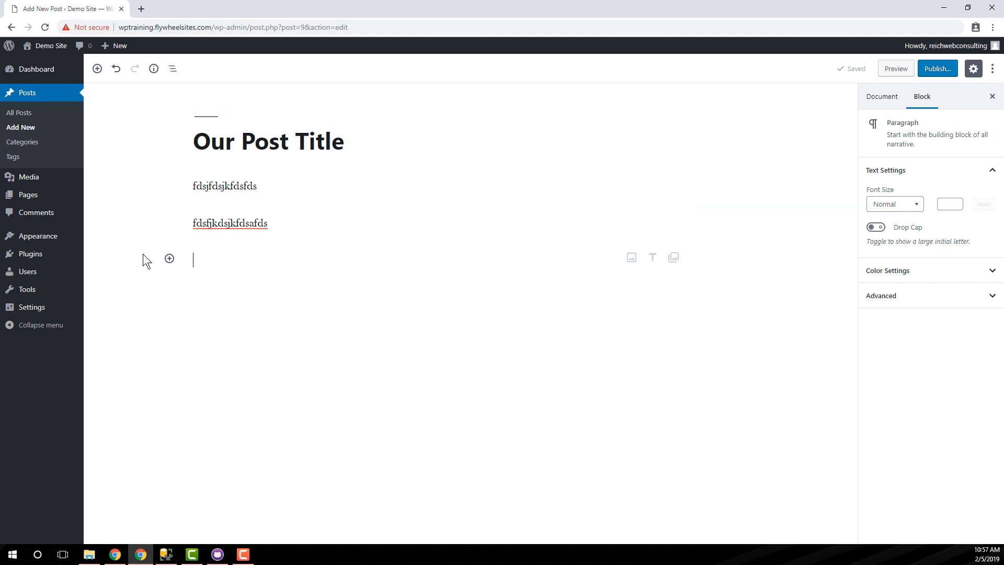
- Install and activate the Classic Editor plugin
mouse_move(22, 256)
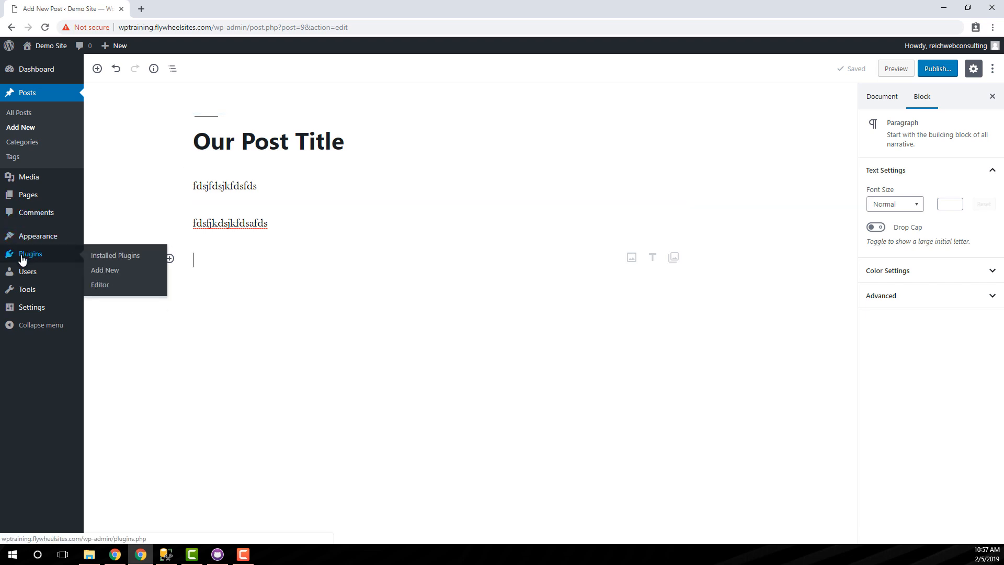
left_click(109, 272)
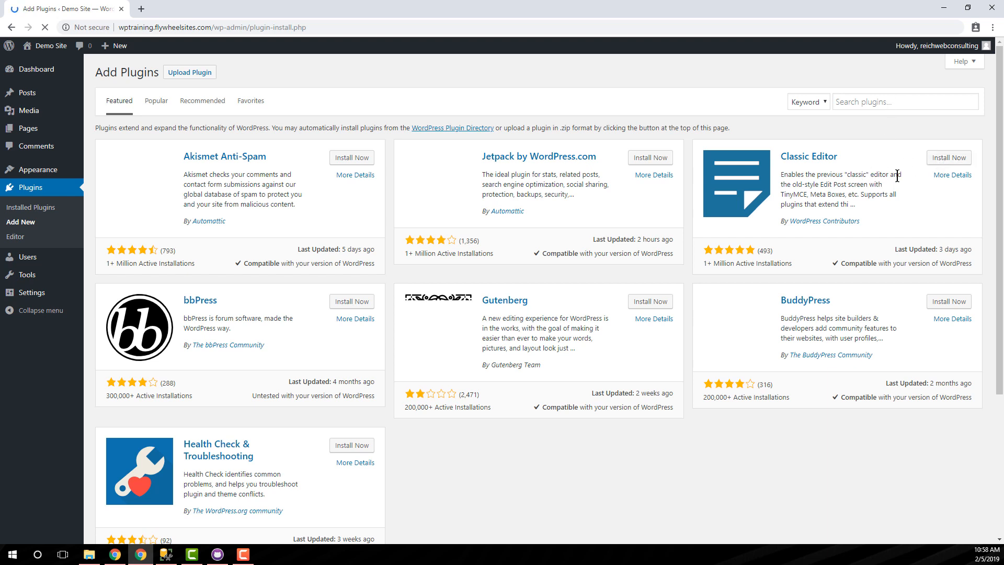
left_click(953, 162)
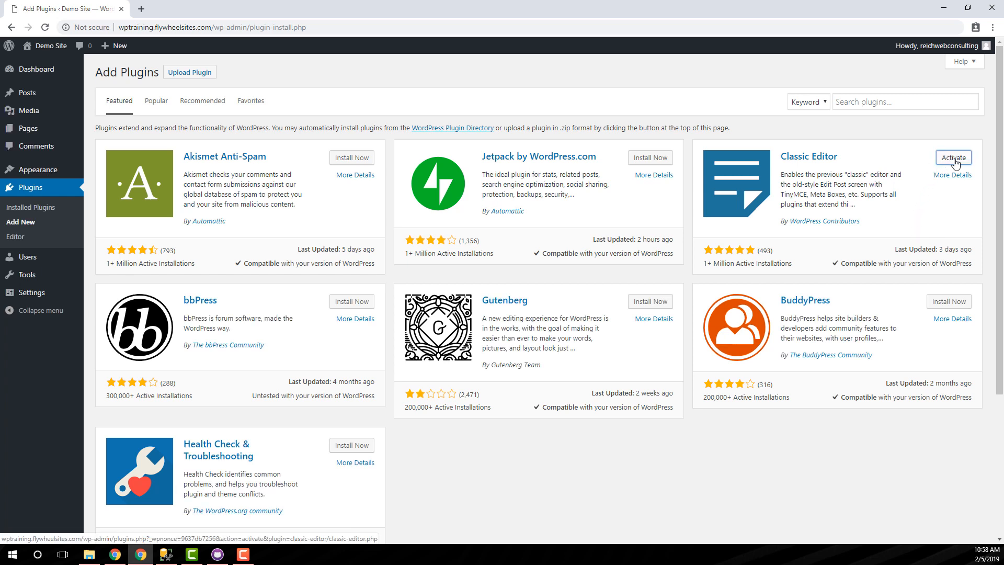
left_click(954, 159)
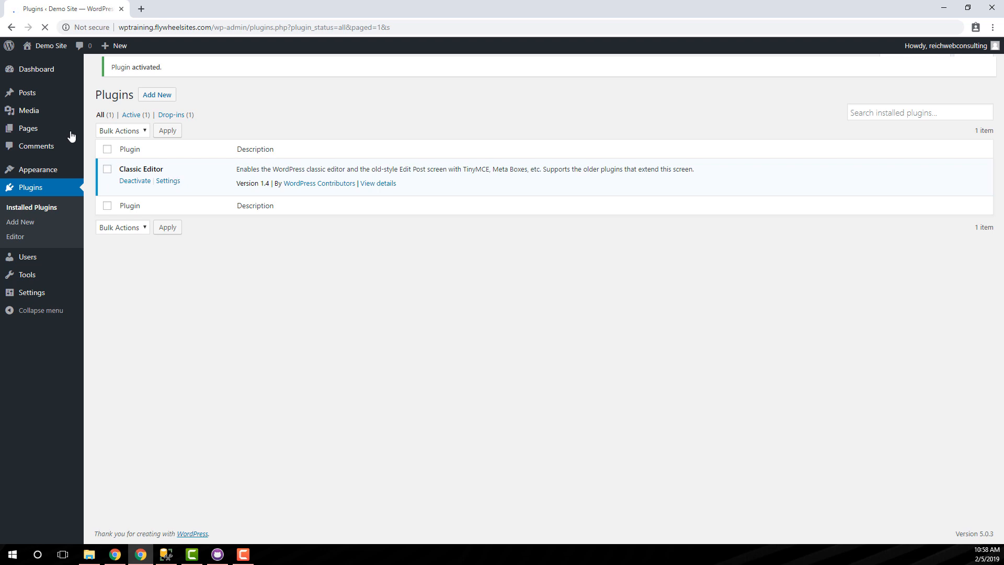
- Open the draft "Our Post Title" from the posts list for editing in the classic editor
mouse_move(28, 95)
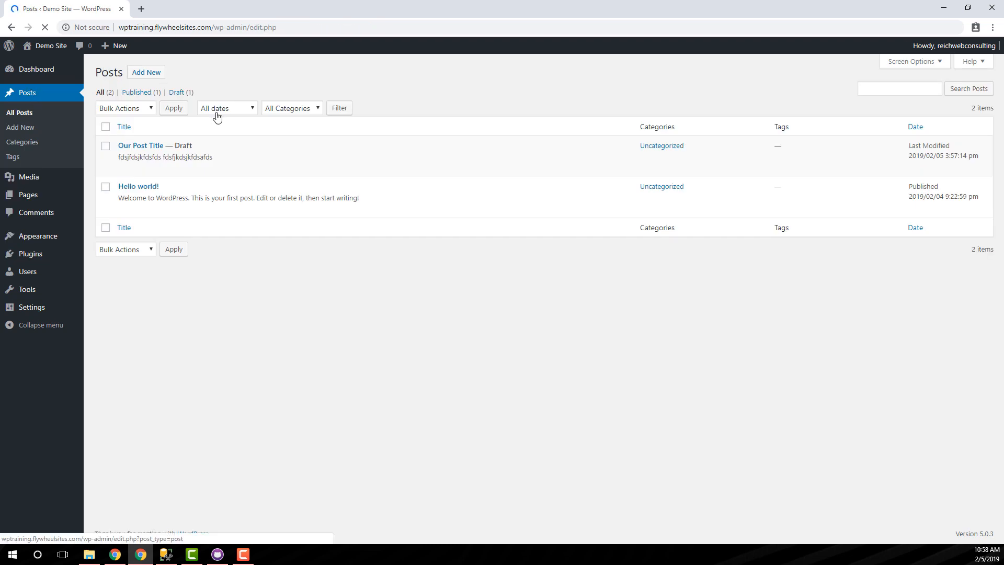
mouse_move(186, 171)
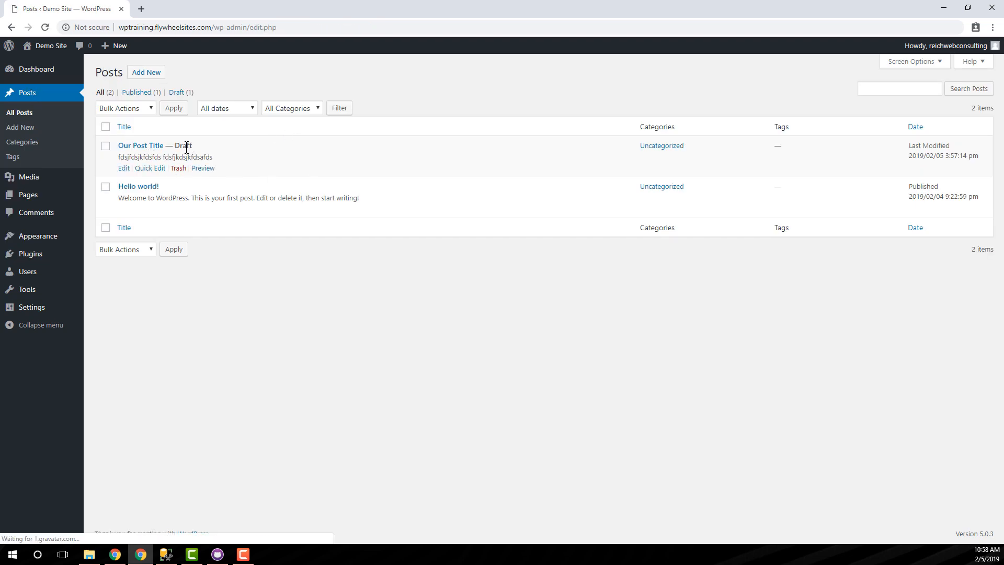
left_click(124, 169)
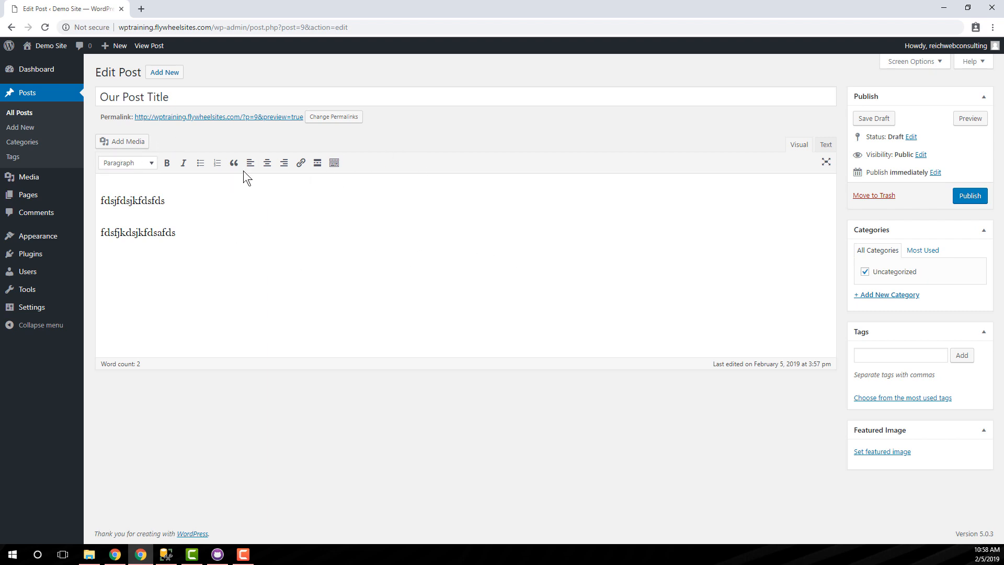
left_click_drag(246, 260, 95, 186)
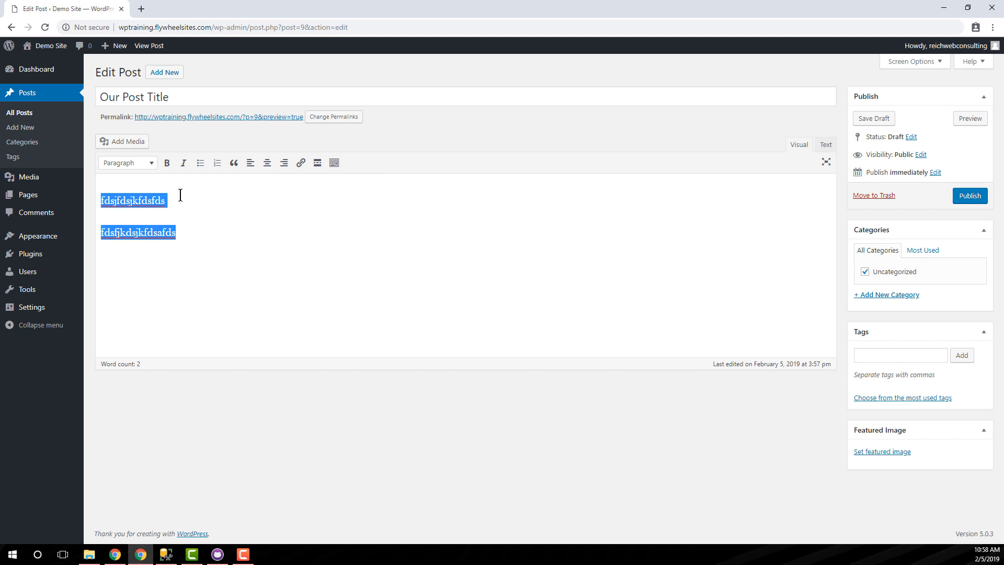
left_click(237, 204)
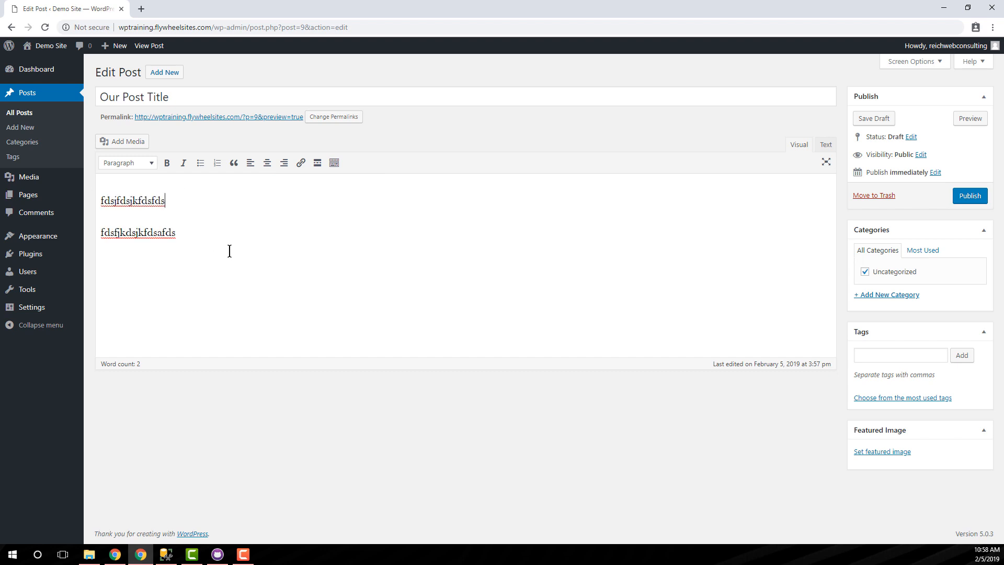